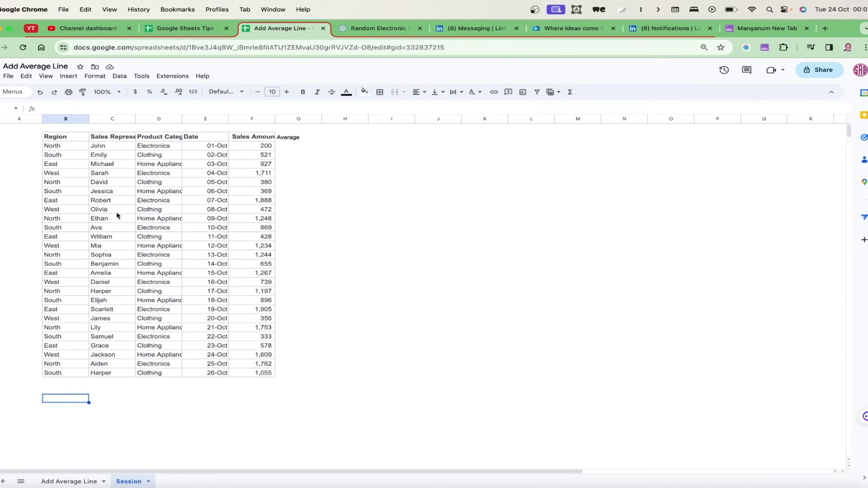
Review the finished example chart and data on the Add Average Line sheet, then return to Session
left_click(68, 481)
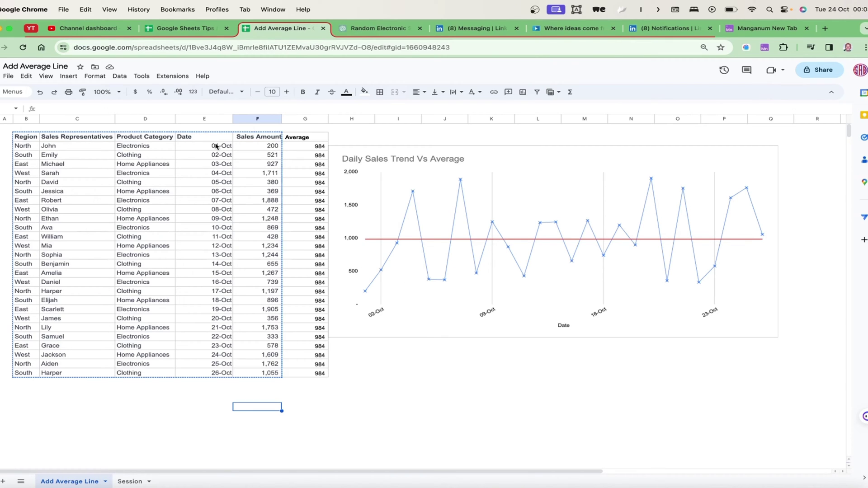
left_click_drag(195, 140, 263, 375)
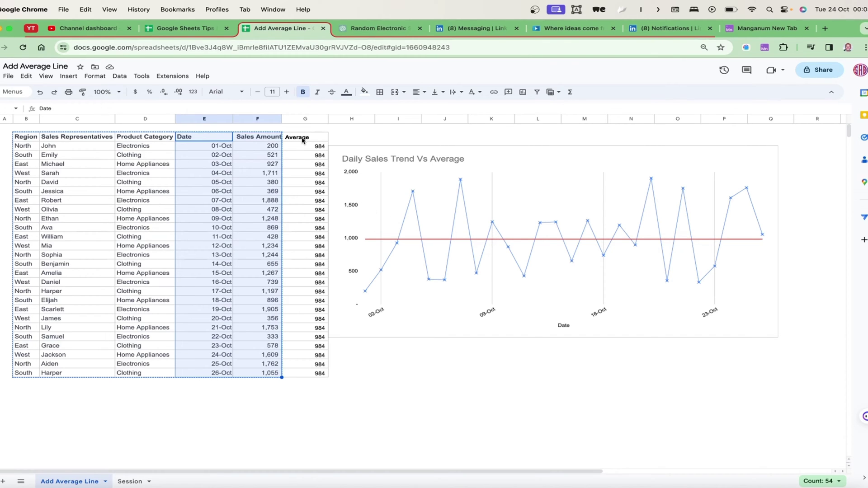
left_click_drag(302, 140, 318, 375)
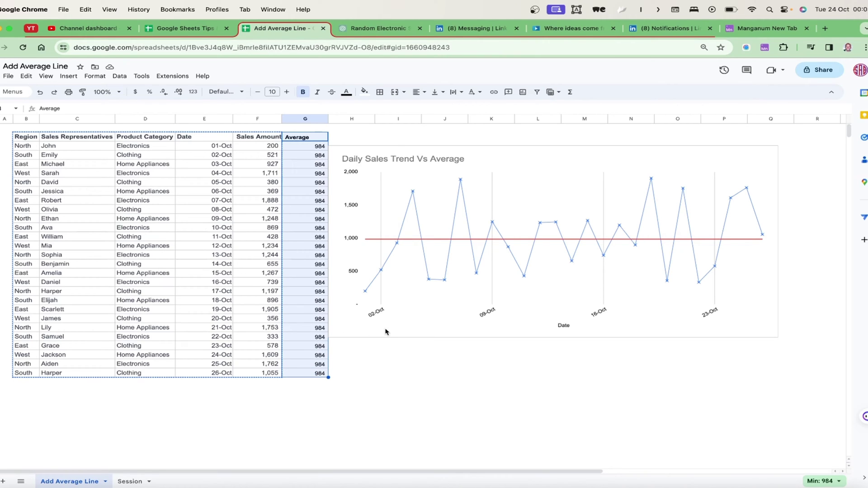
left_click(386, 246)
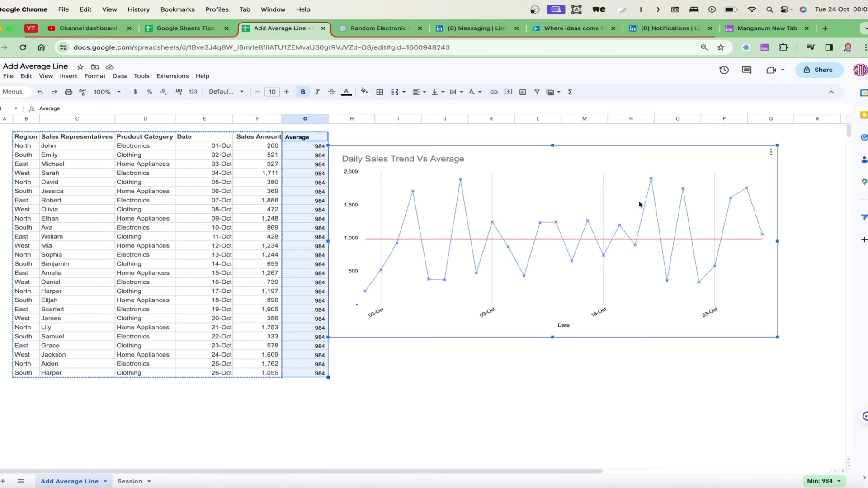
left_click(391, 364)
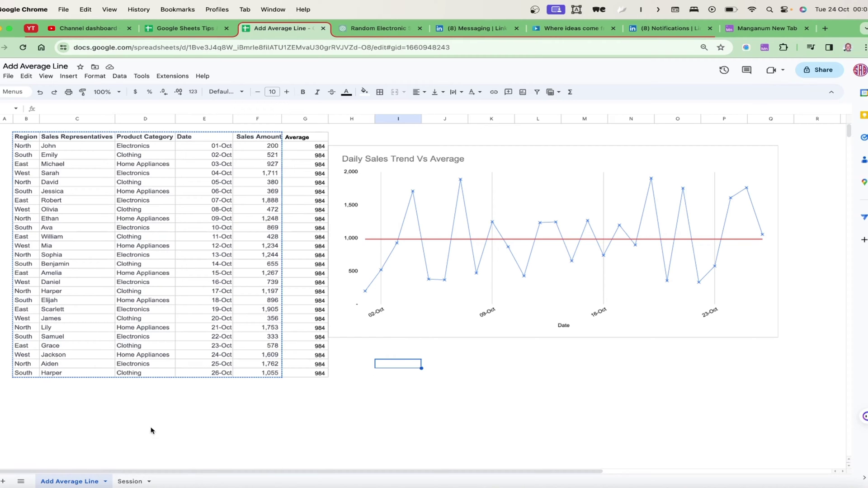
left_click(131, 482)
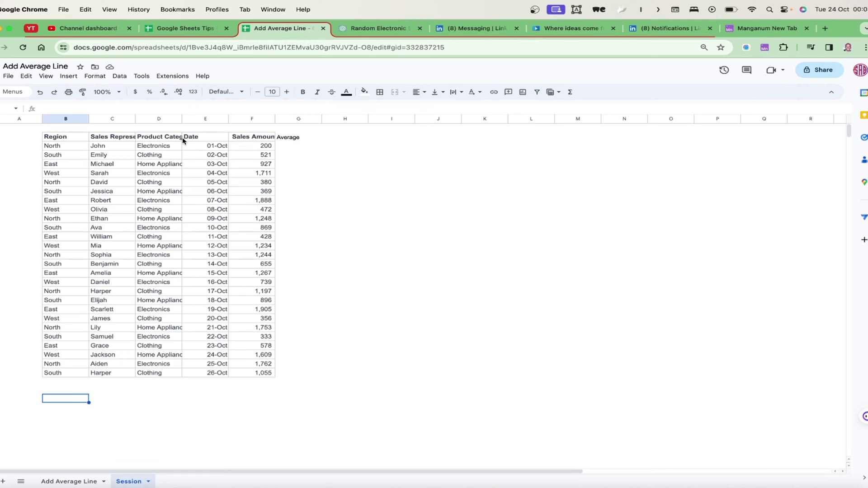
Inspect the Session data, from Region through the Date, Sales Amount and Average headers
left_click_drag(66, 137, 165, 379)
left_click(218, 164)
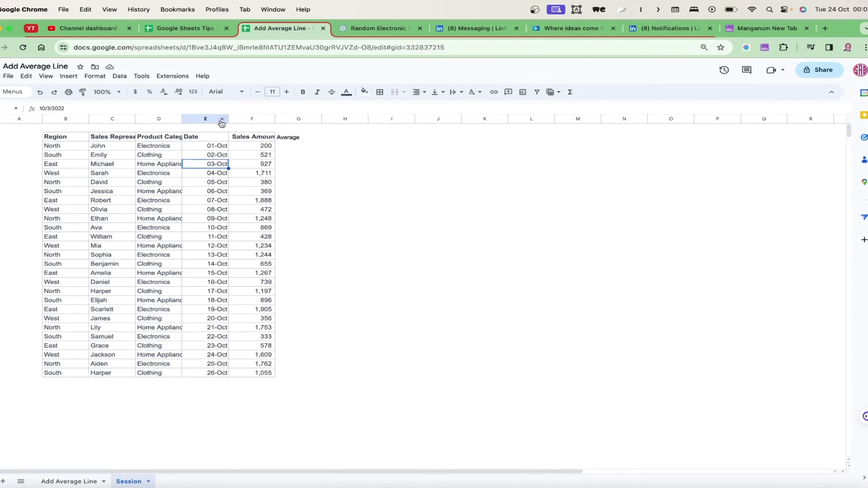
left_click_drag(206, 138, 253, 374)
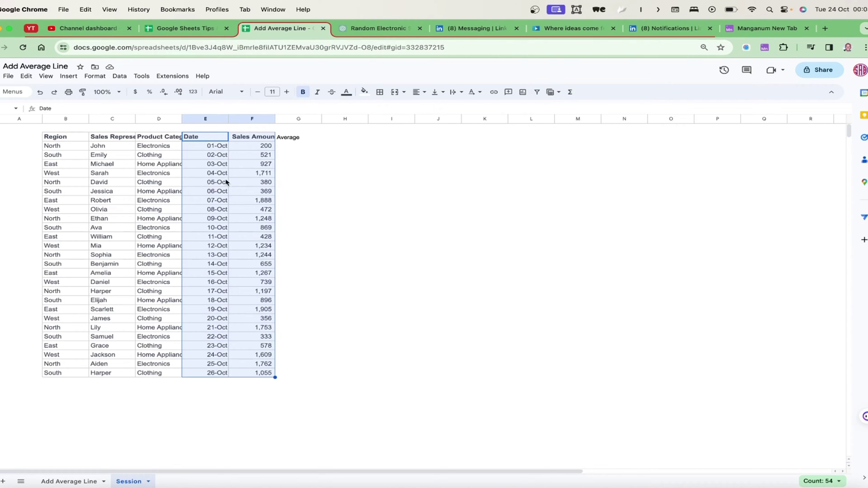
left_click(208, 139)
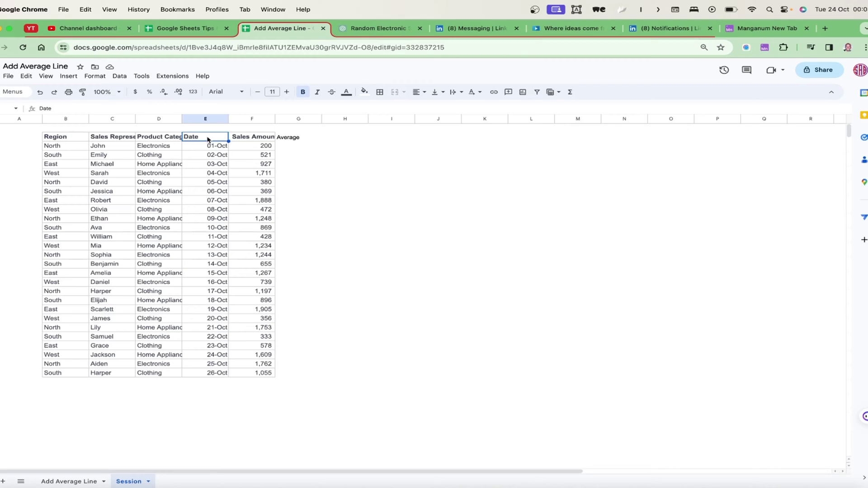
left_click(255, 143)
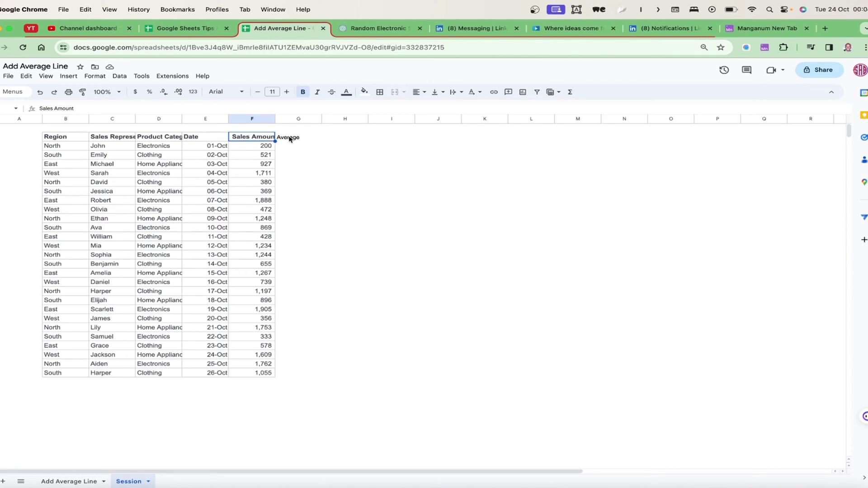
left_click(289, 138)
Enter =AVERAGE($F$3:$F$26) in the first Average cell with an absolute range
left_click(289, 147)
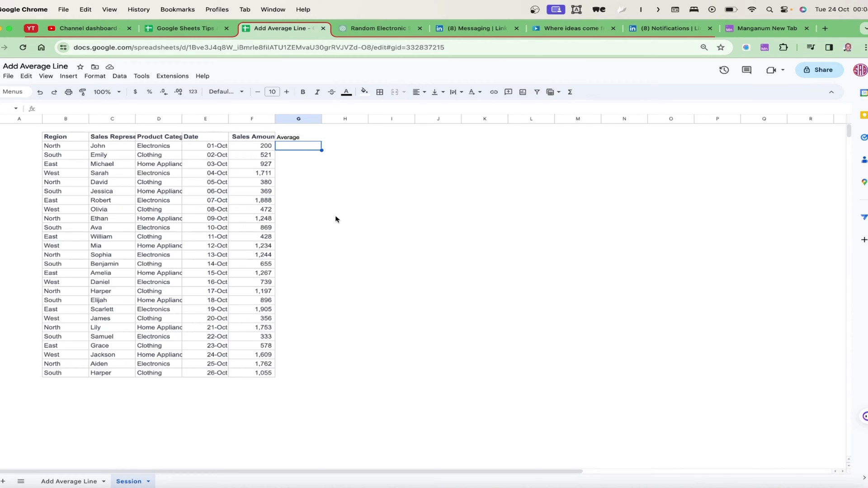
type("=ave")
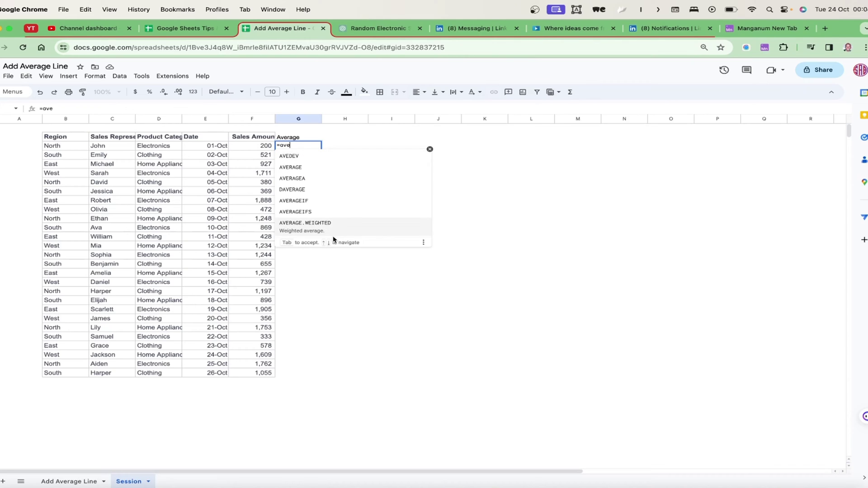
left_click(300, 175)
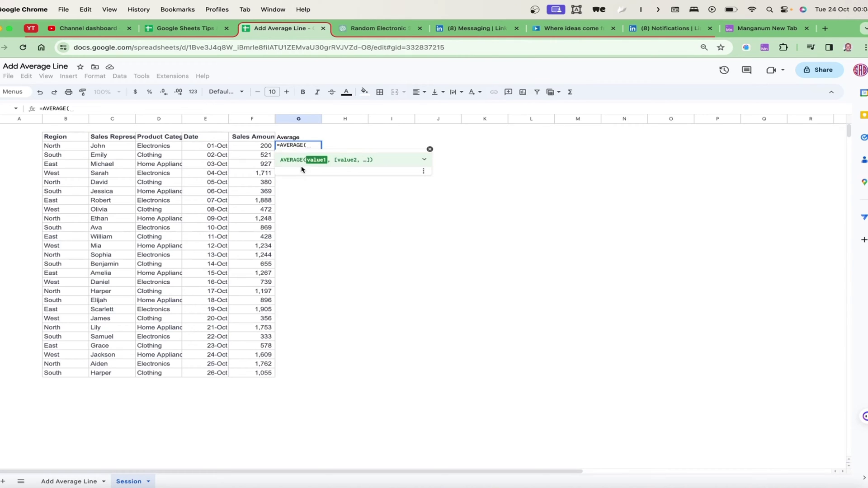
left_click(265, 148)
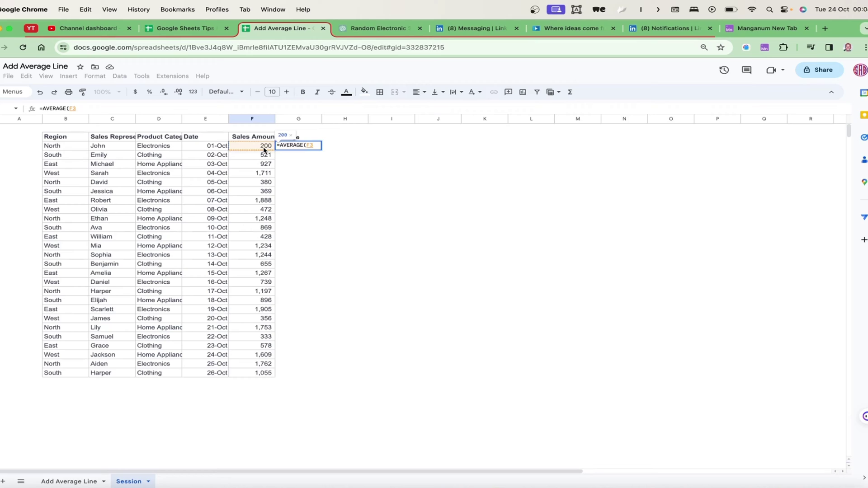
key("super+shift+Down")
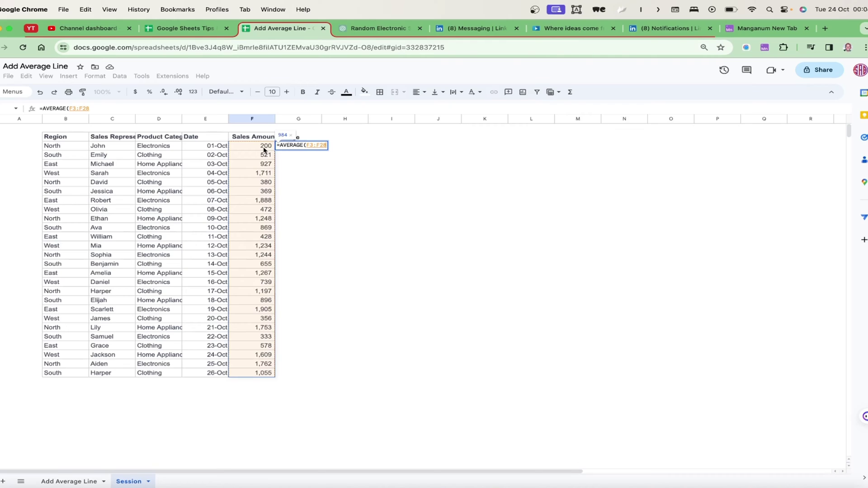
key("F4")
key("Return")
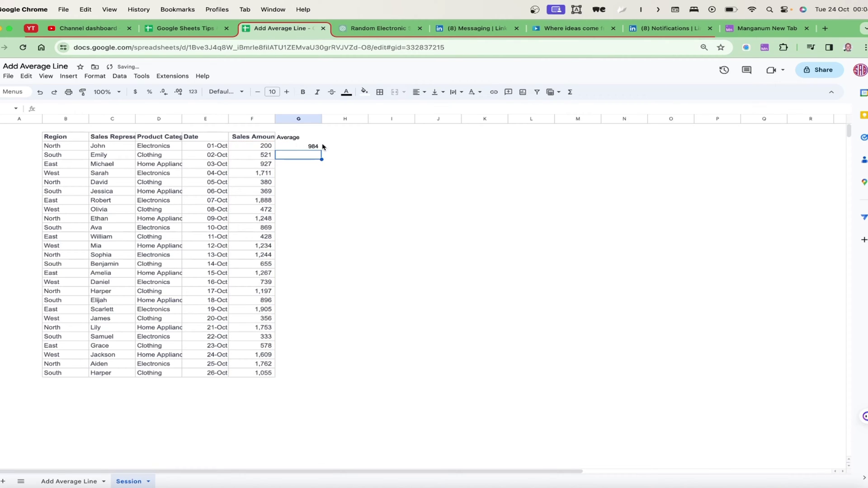
Fill the average formula down the column and paint Sales Amount's formatting onto Average
left_click(313, 147)
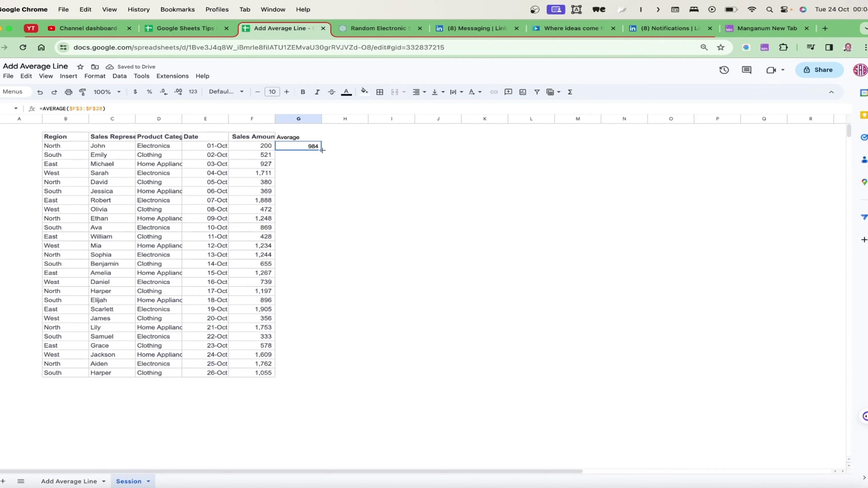
left_click_drag(322, 149, 300, 372)
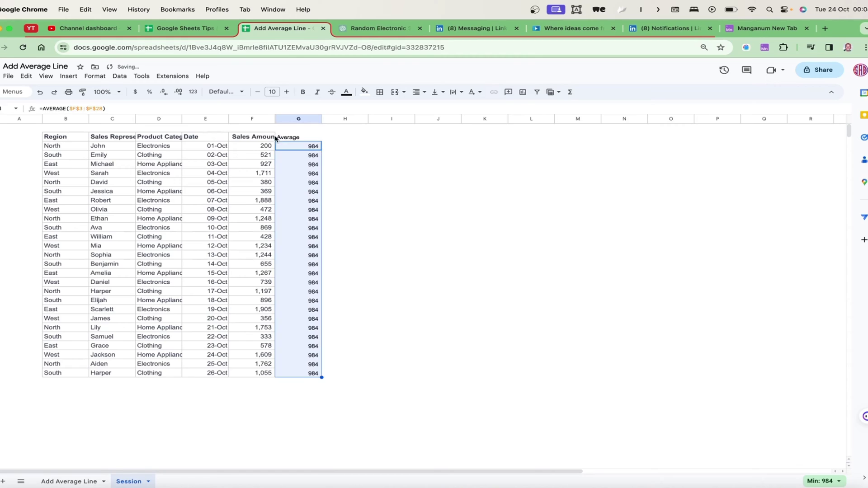
left_click(252, 119)
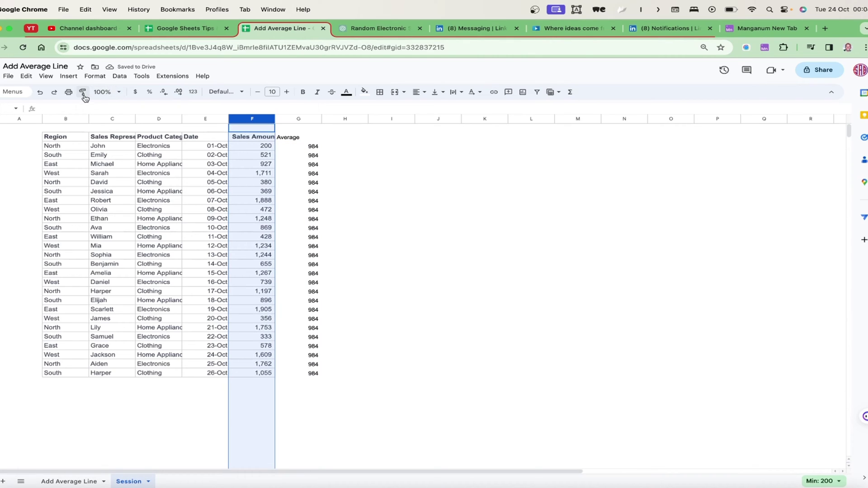
left_click(84, 93)
left_click(298, 118)
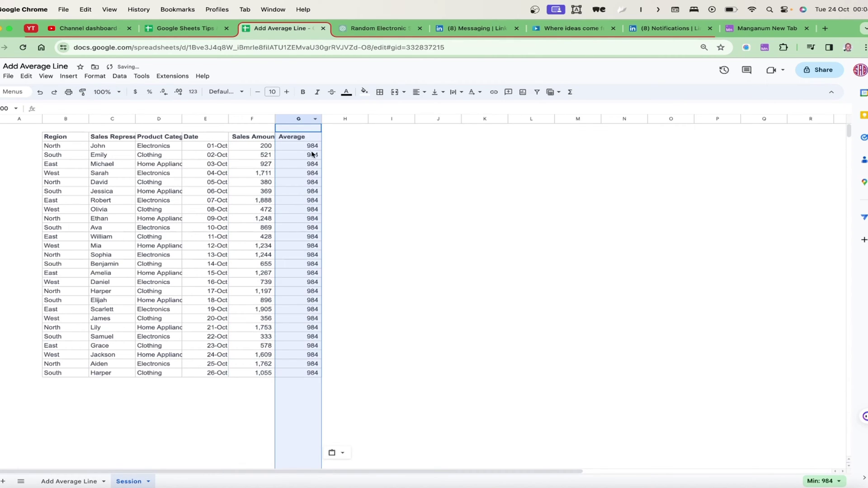
left_click(349, 181)
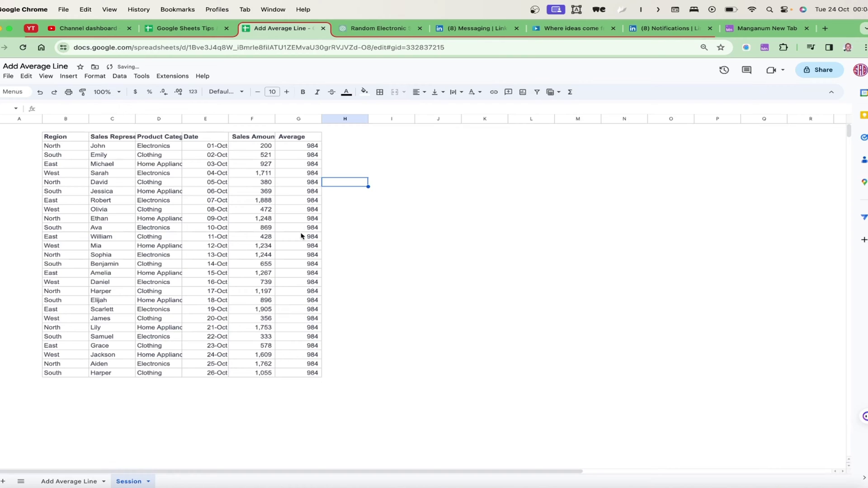
left_click_drag(315, 147, 310, 376)
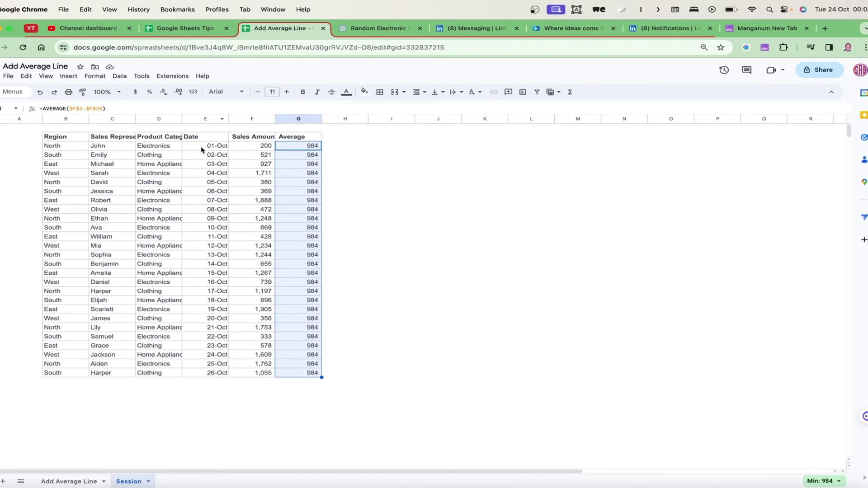
Select the Date and Sales Amount columns (E1:F28) and open the Insert menu
left_click_drag(201, 137, 265, 378)
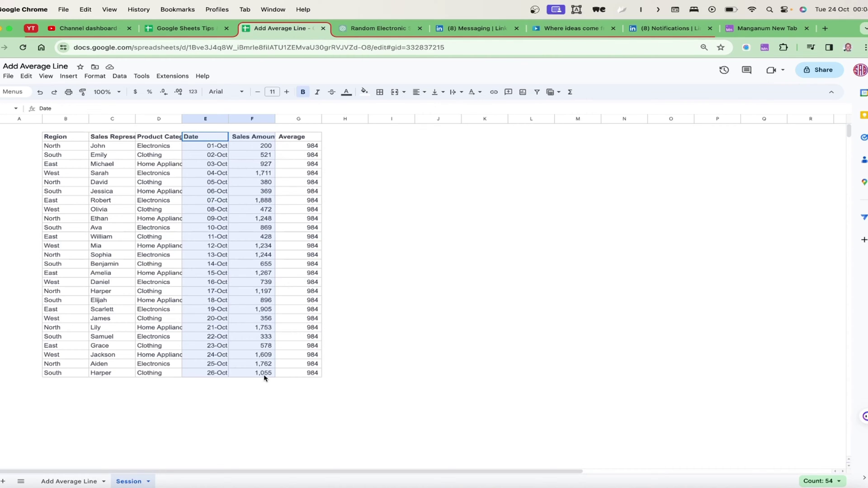
left_click_drag(265, 377, 264, 378)
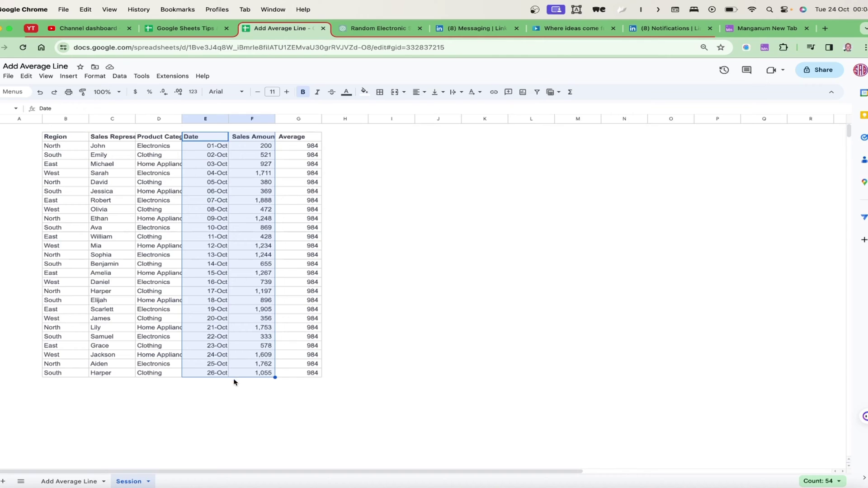
left_click(69, 76)
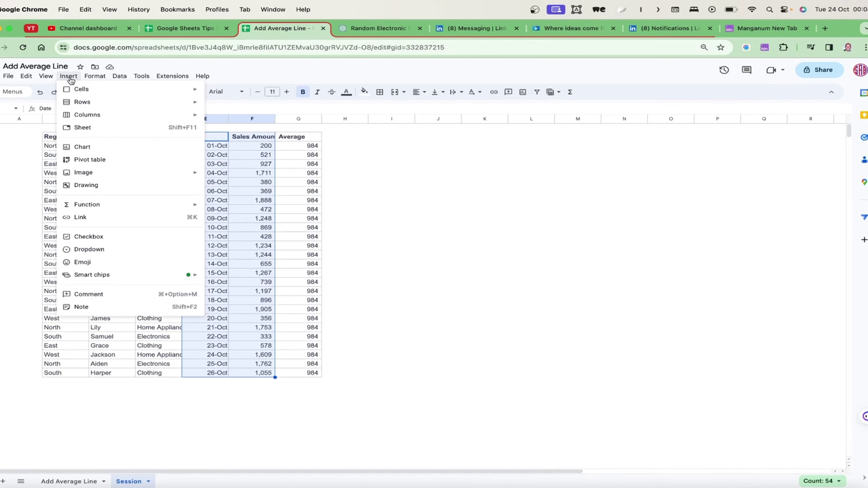
Insert the 'Sales Amount vs. Date' line chart, enlarge and reposition it, then close the editor
left_click(83, 147)
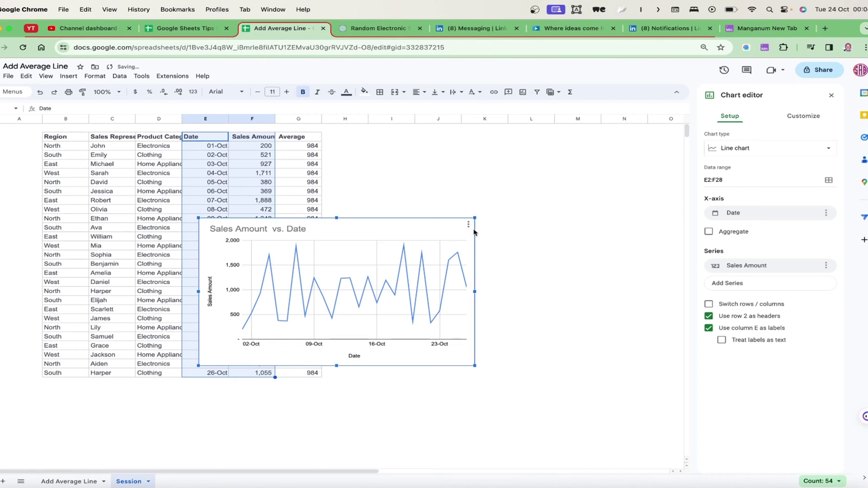
left_click_drag(475, 218, 627, 136)
left_click(557, 150)
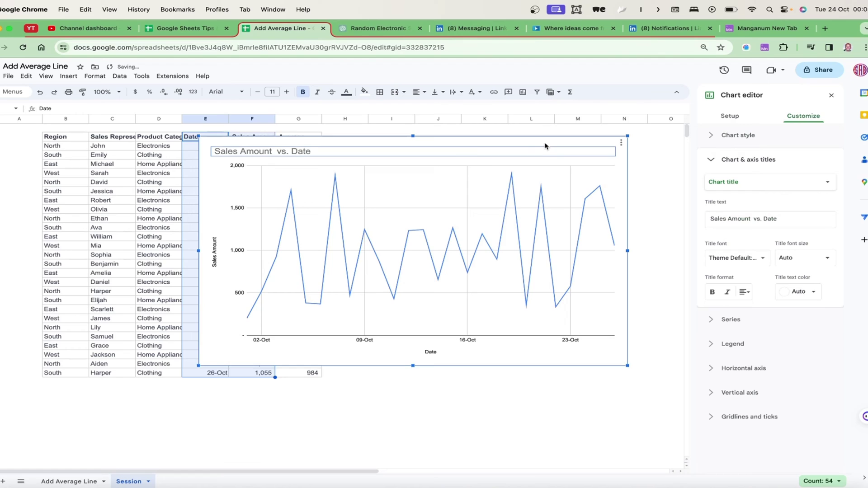
left_click_drag(547, 145, 580, 155)
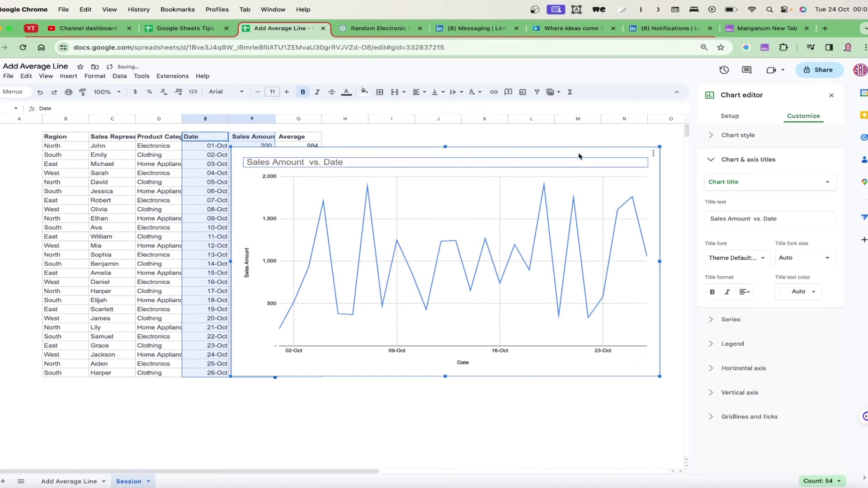
left_click(729, 116)
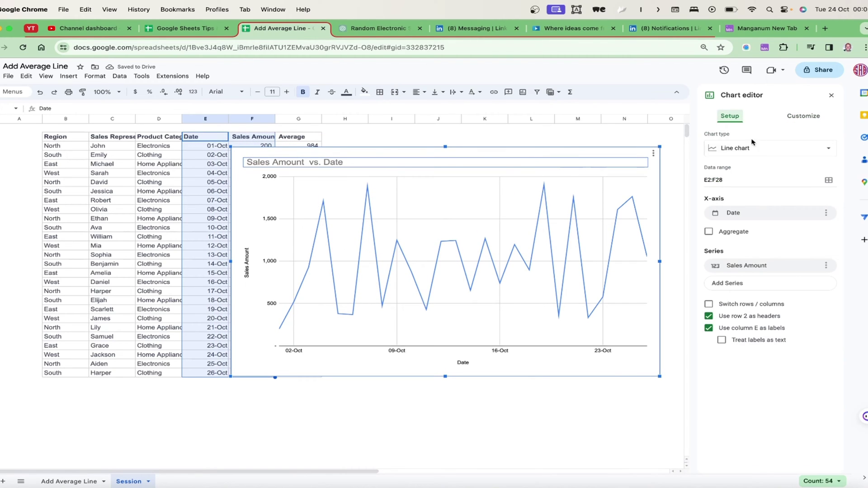
left_click(830, 95)
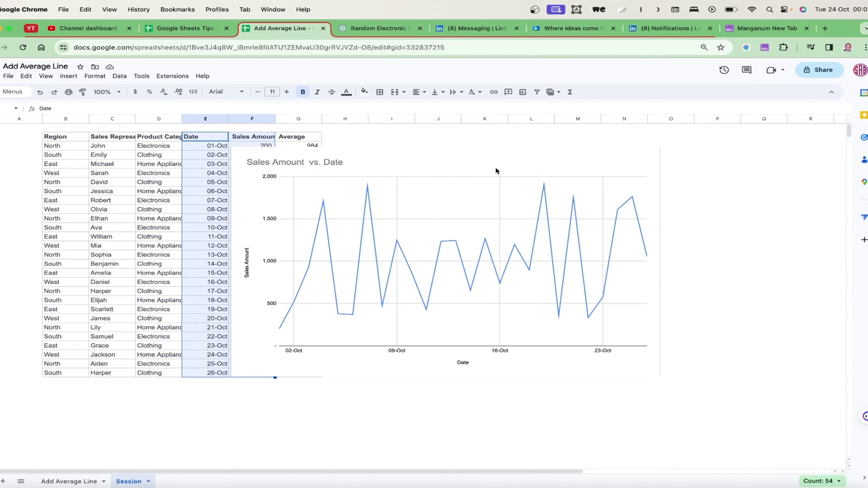
left_click(518, 166)
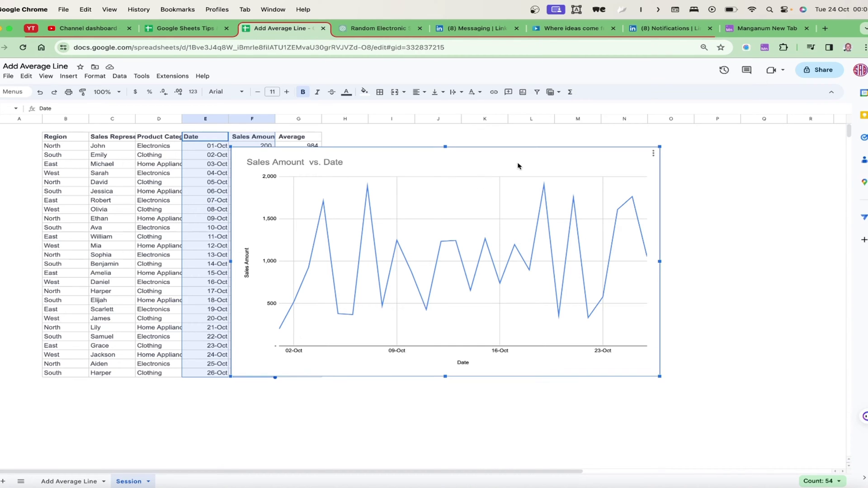
Reopen the chart editor, try an Area chart, then switch back to Line chart
left_click(653, 156)
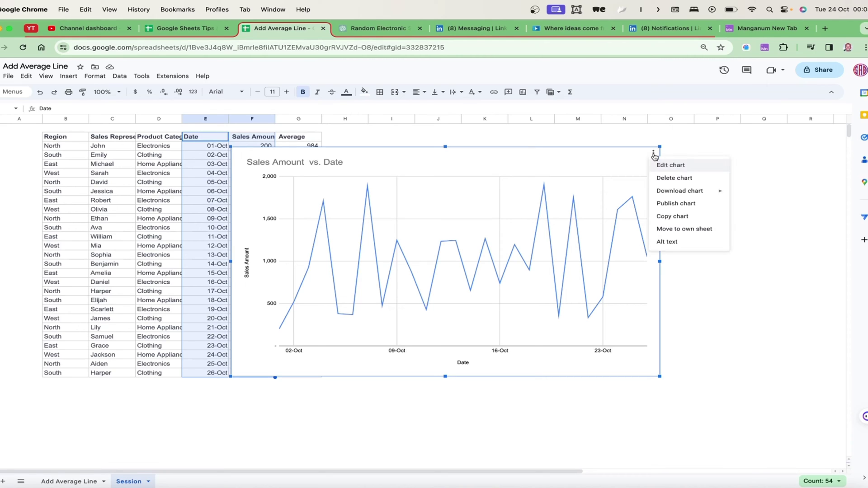
left_click(672, 169)
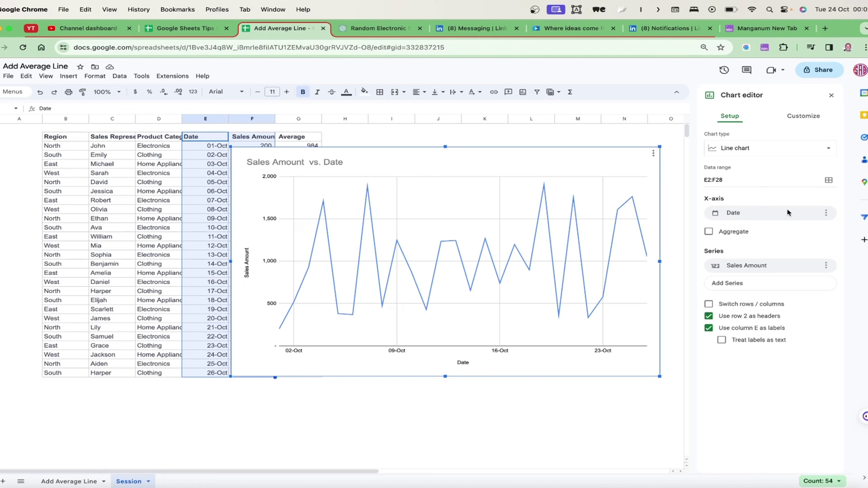
left_click(738, 151)
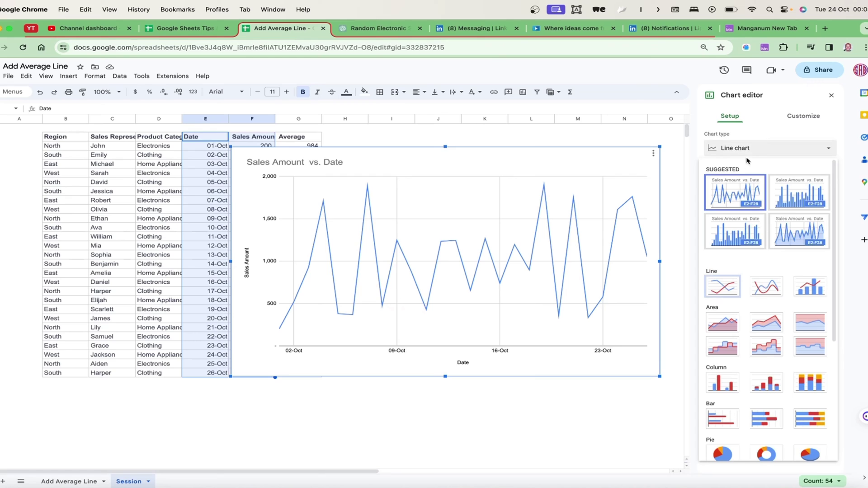
scroll(769, 414, "down", 5)
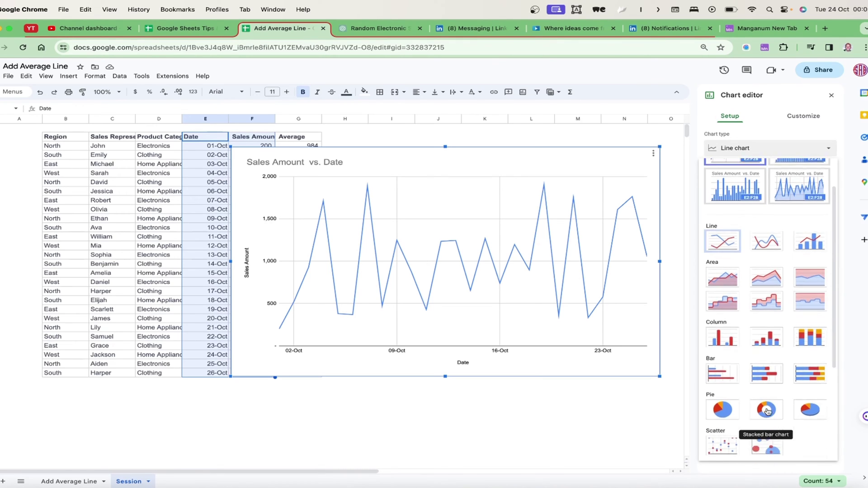
scroll(767, 411, "up", 5)
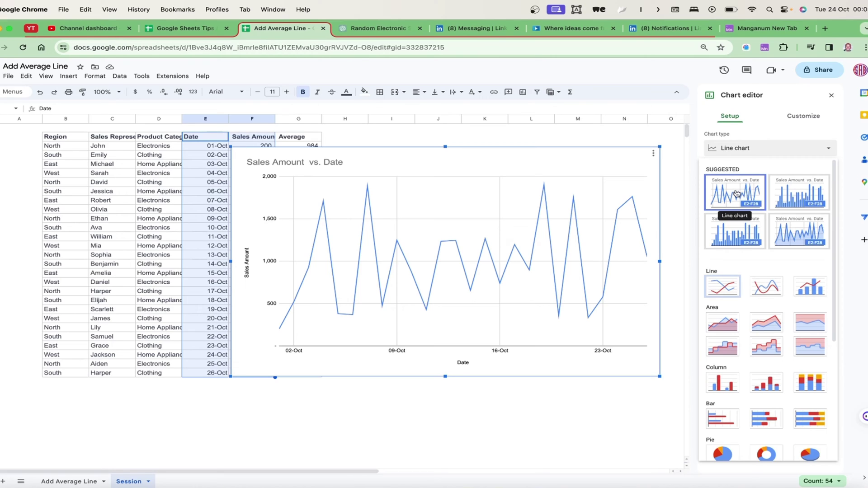
left_click(797, 241)
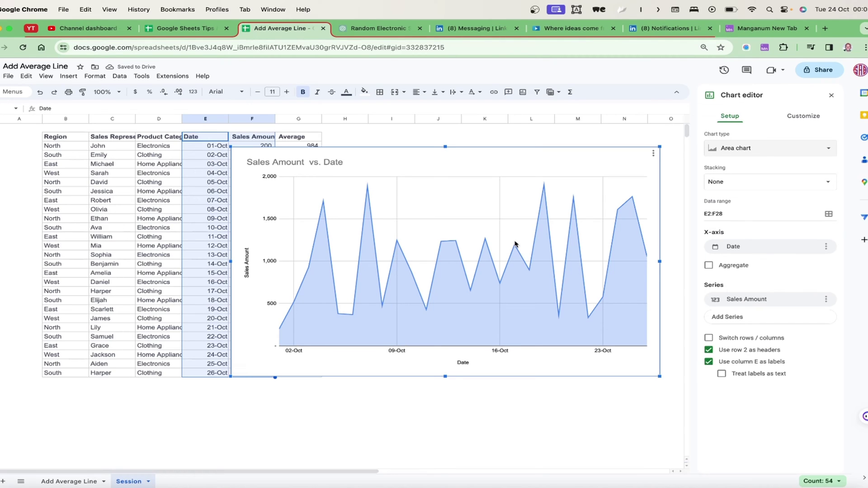
left_click(741, 152)
left_click(736, 191)
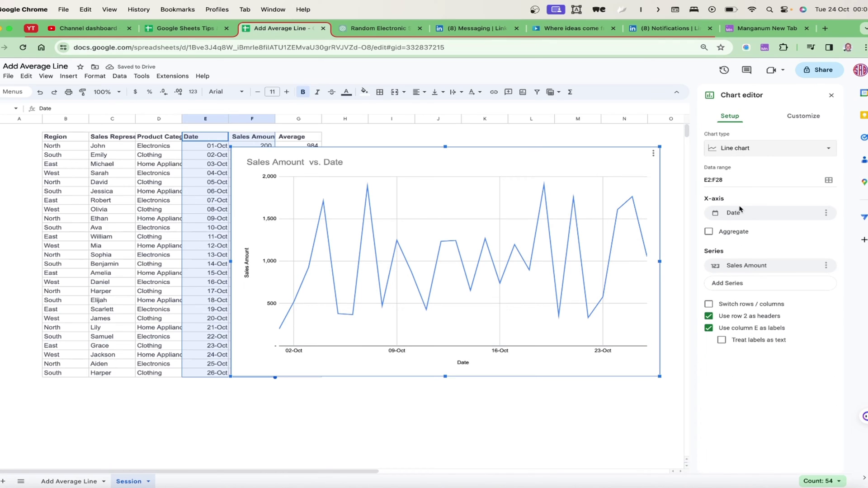
left_click(724, 181)
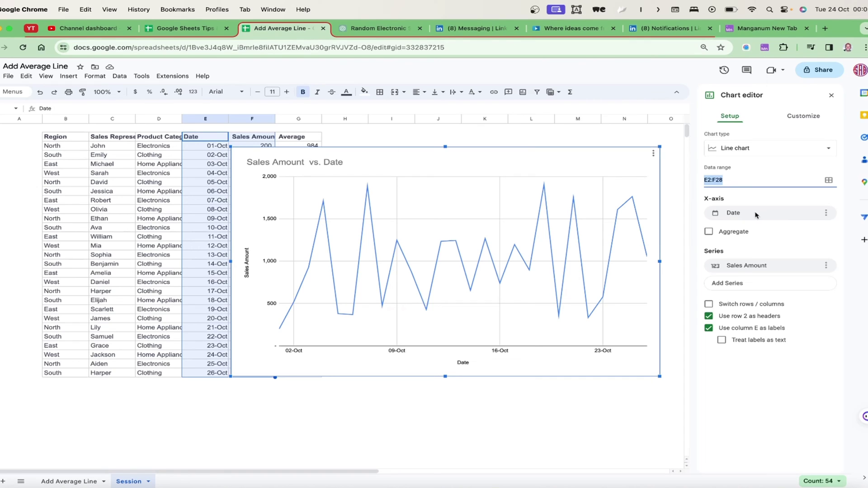
left_click(732, 217)
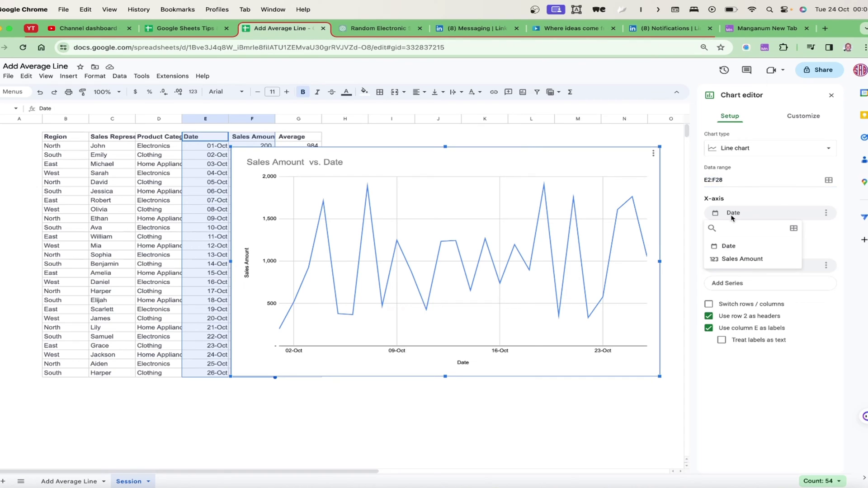
left_click(770, 217)
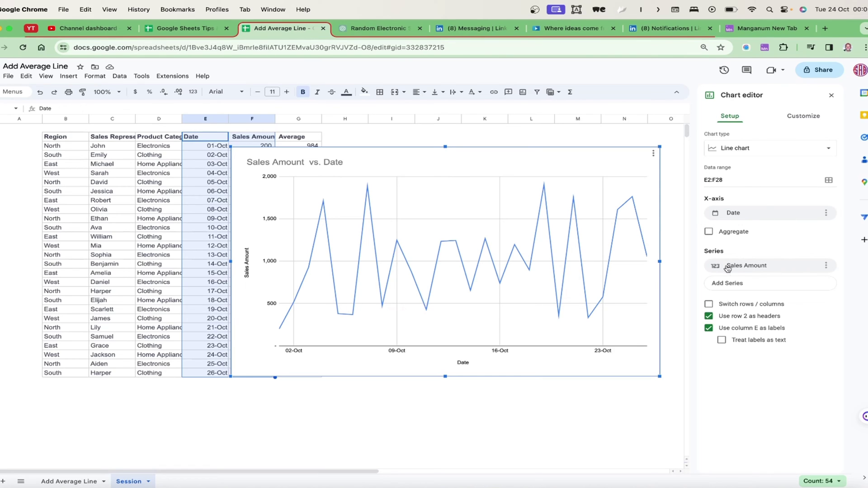
left_click(744, 267)
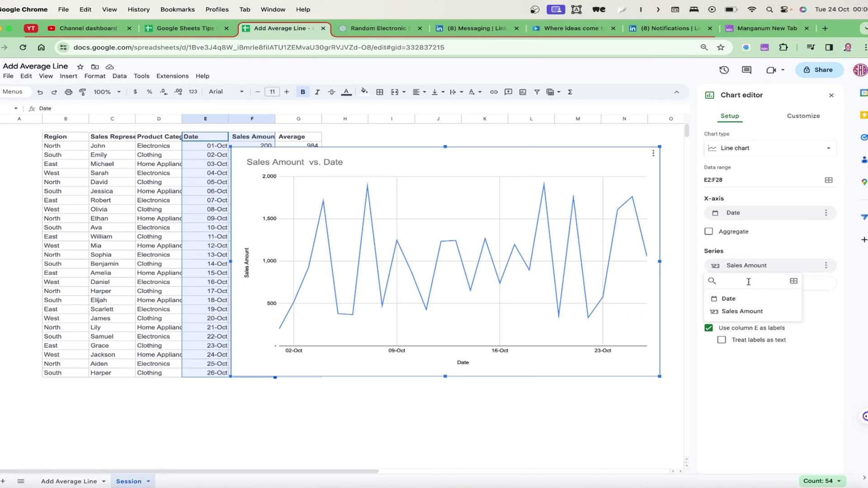
left_click(787, 244)
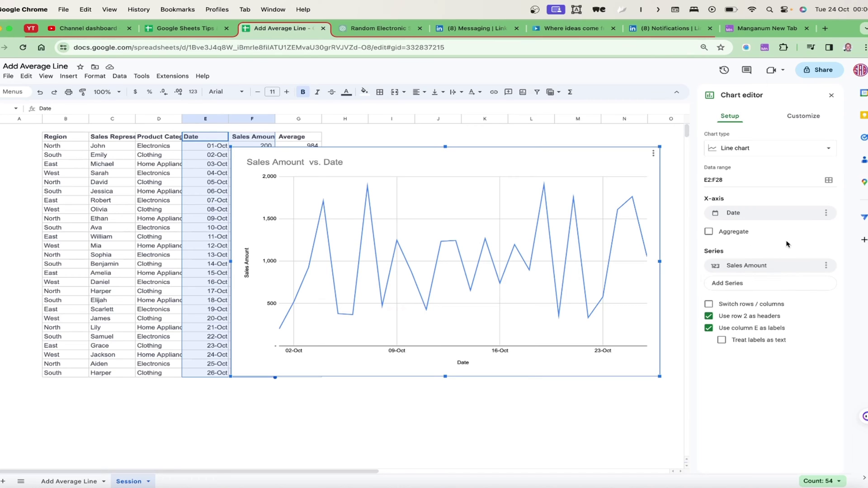
left_click(709, 232)
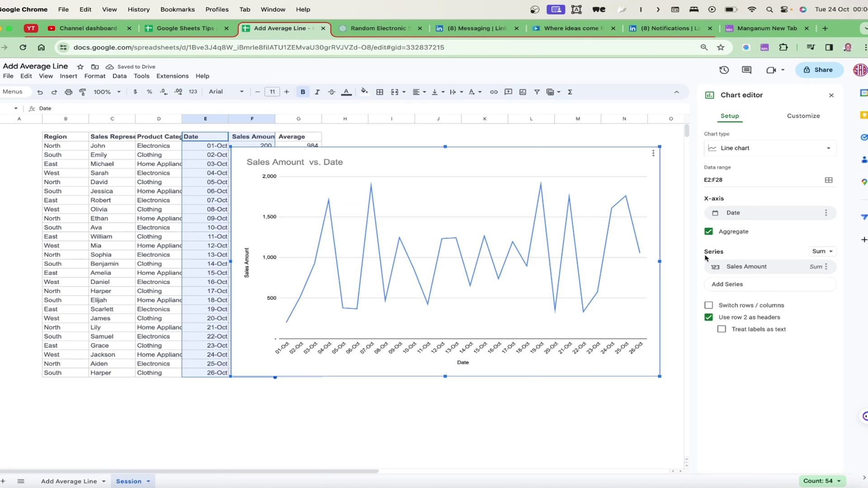
left_click(708, 232)
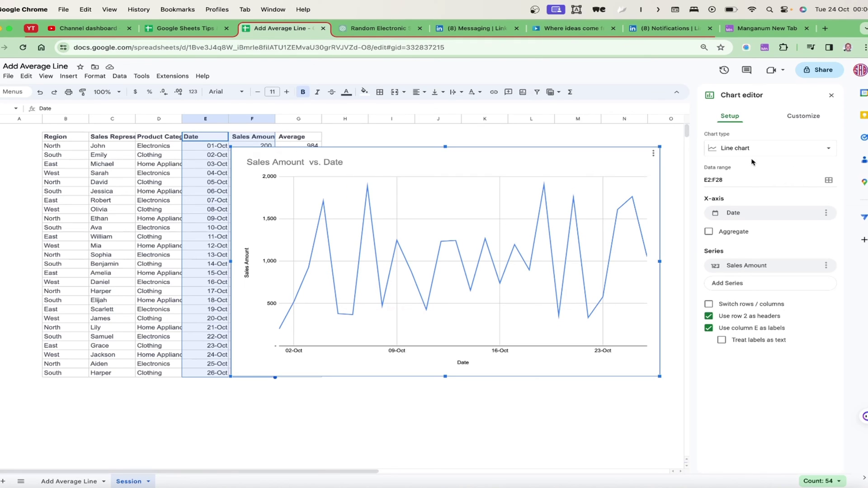
Extend the data range to E2:G28, briefly plot Average, then restore Sales Amount as the series
left_click(732, 178)
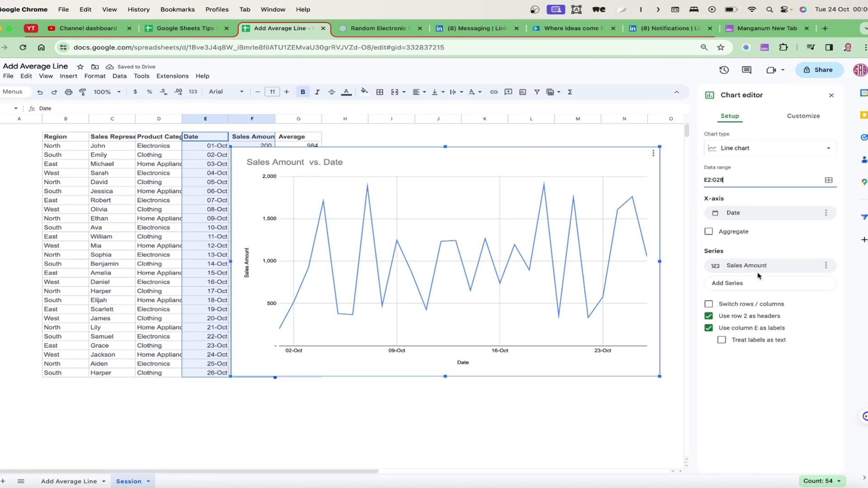
left_click(741, 269)
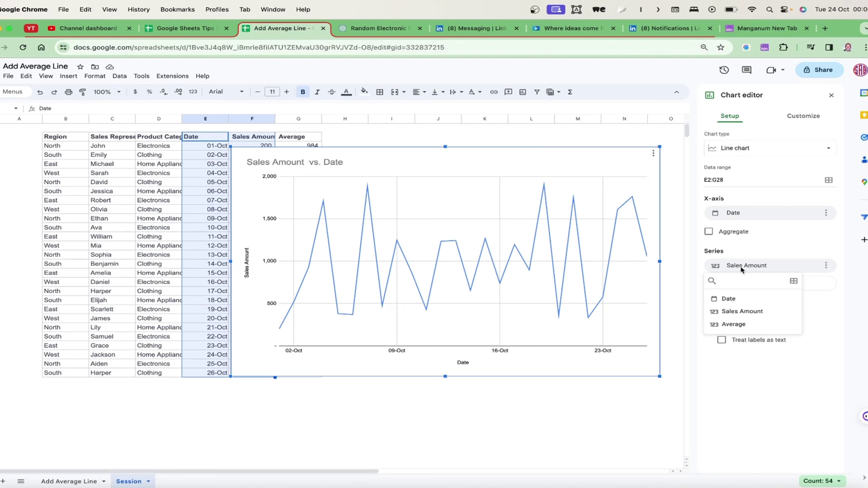
left_click(733, 325)
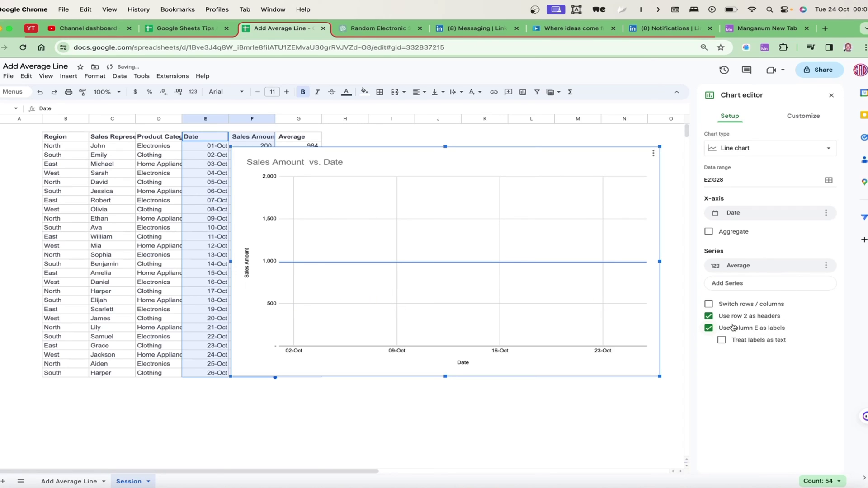
left_click(740, 266)
left_click(740, 311)
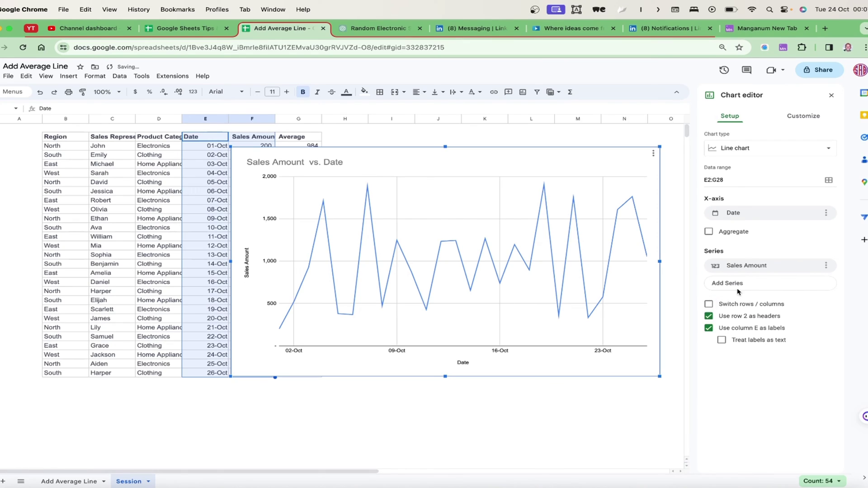
left_click(737, 290)
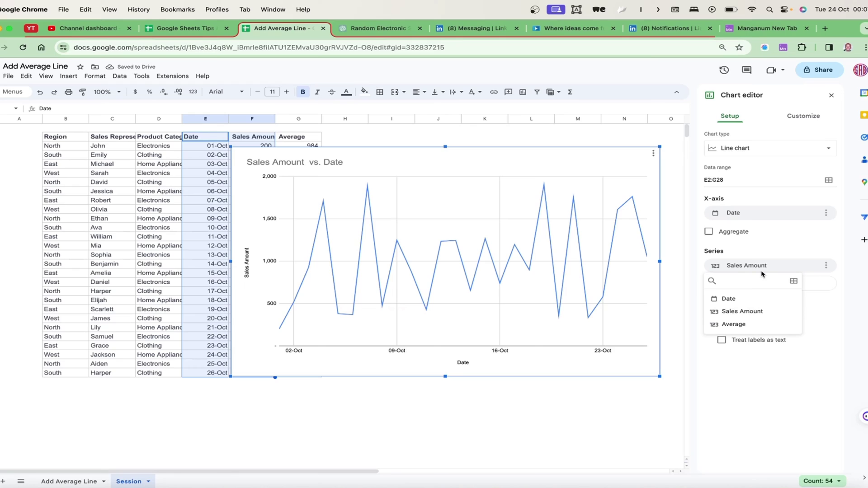
left_click(769, 251)
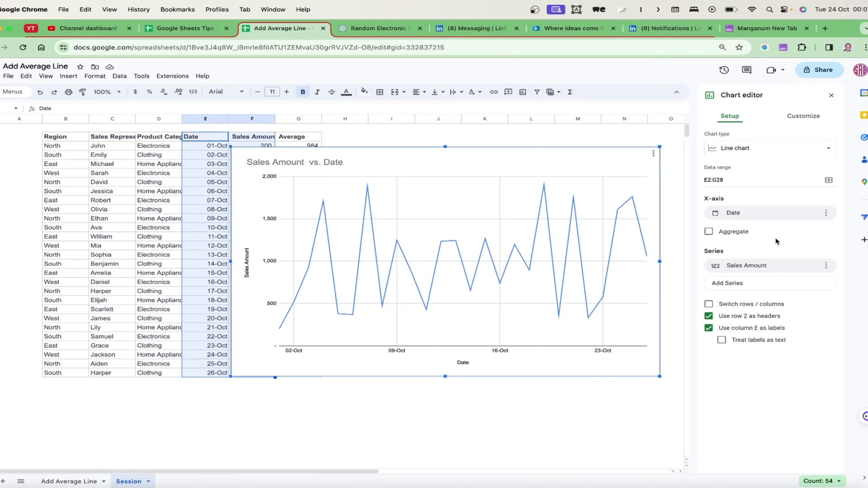
Add Average as a second series, then enlarge the chart and shift it down off the first row
left_click(746, 284)
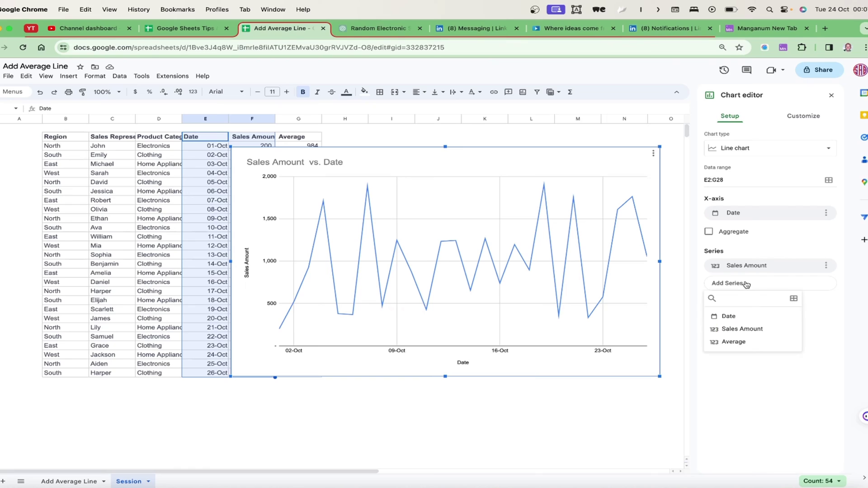
left_click(733, 345)
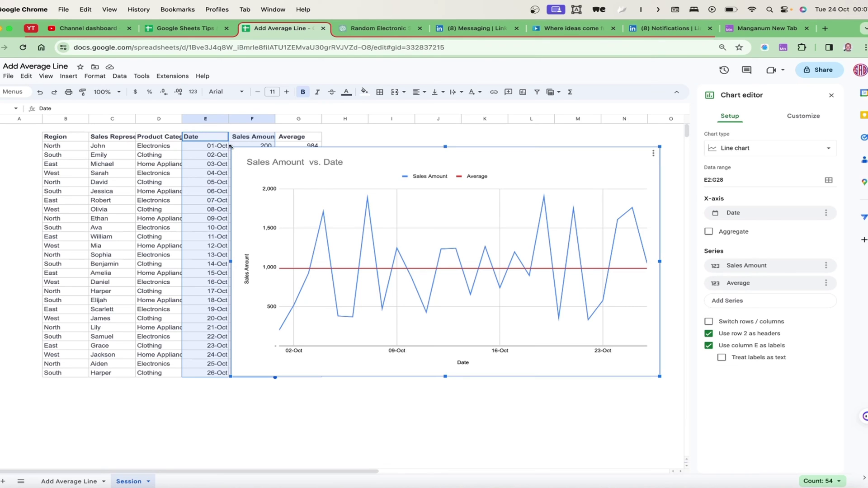
left_click_drag(230, 147, 212, 136)
left_click_drag(387, 143, 336, 157)
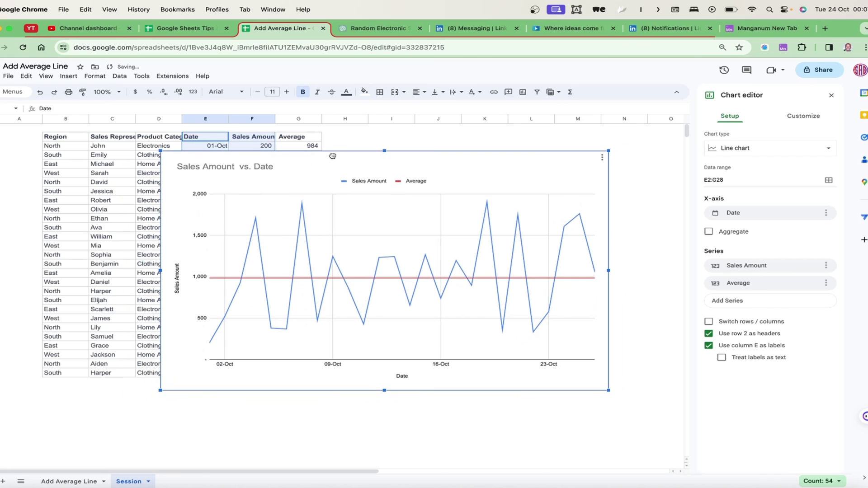
Delete the chart legend
left_click(407, 184)
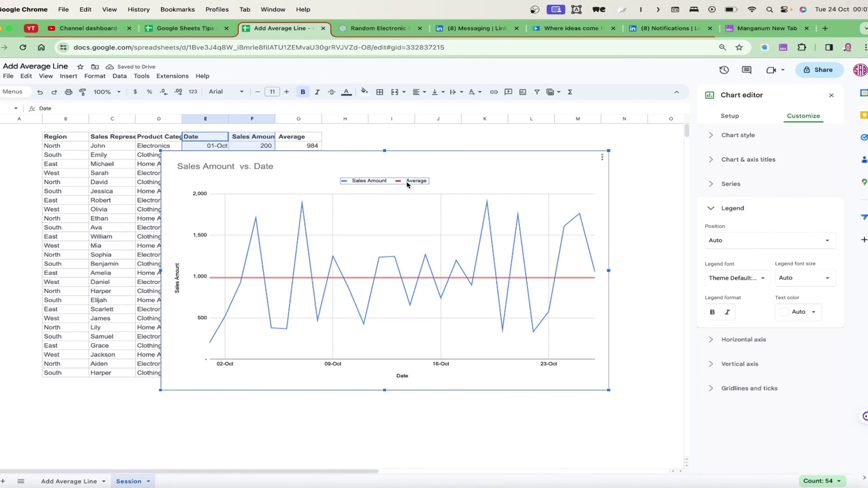
key("Delete")
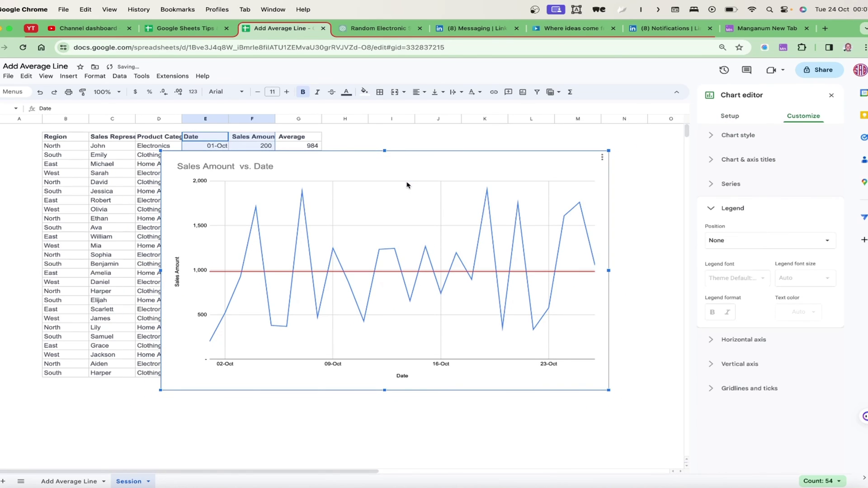
left_click(252, 167)
left_click(252, 166)
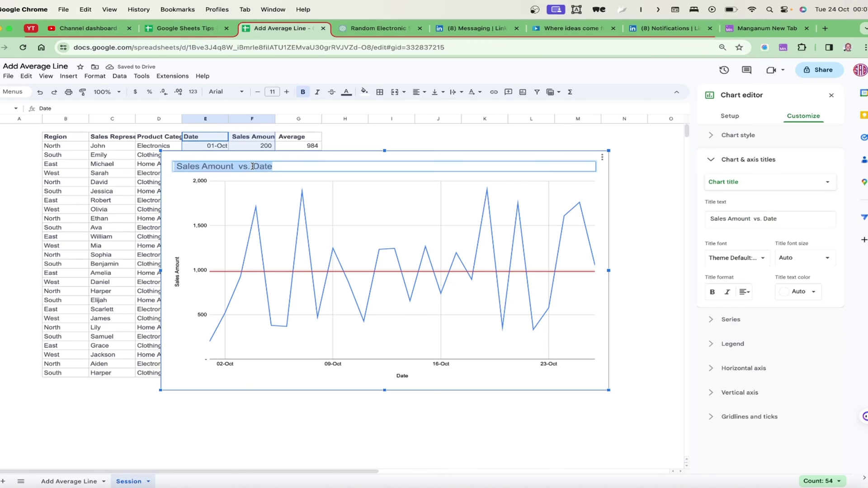
left_click(278, 166)
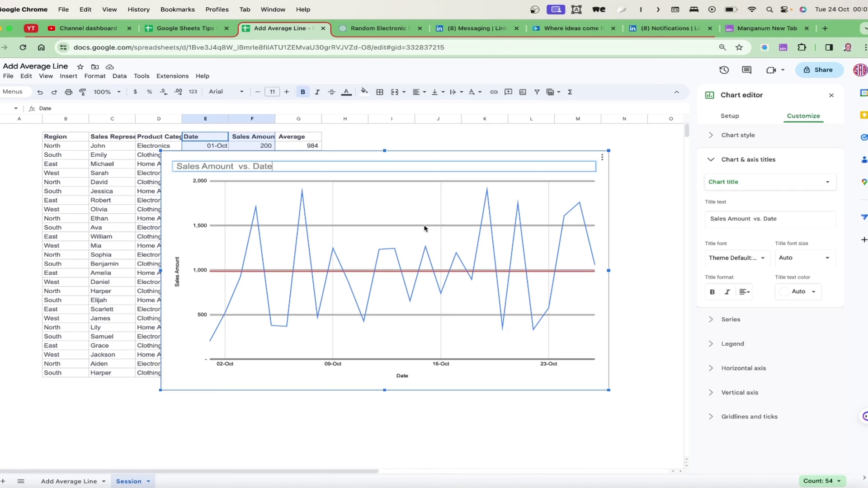
Turn off the vertical axis's major gridlines
left_click(423, 228)
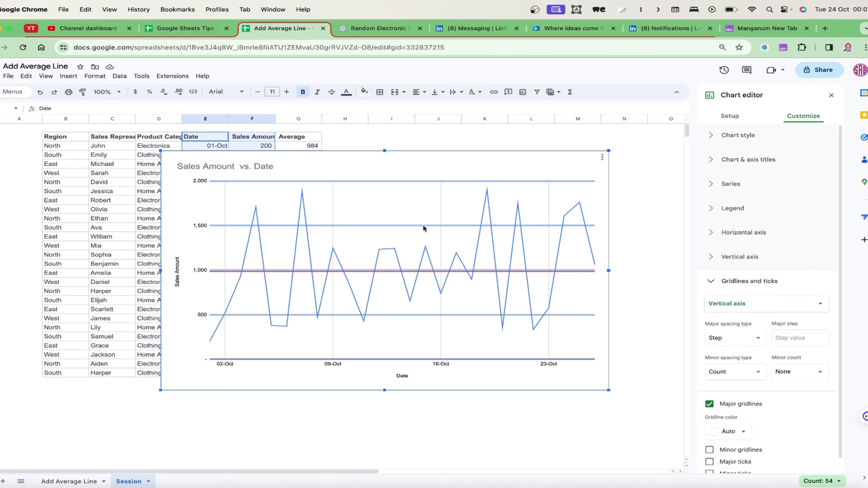
key("Delete")
left_click(710, 404)
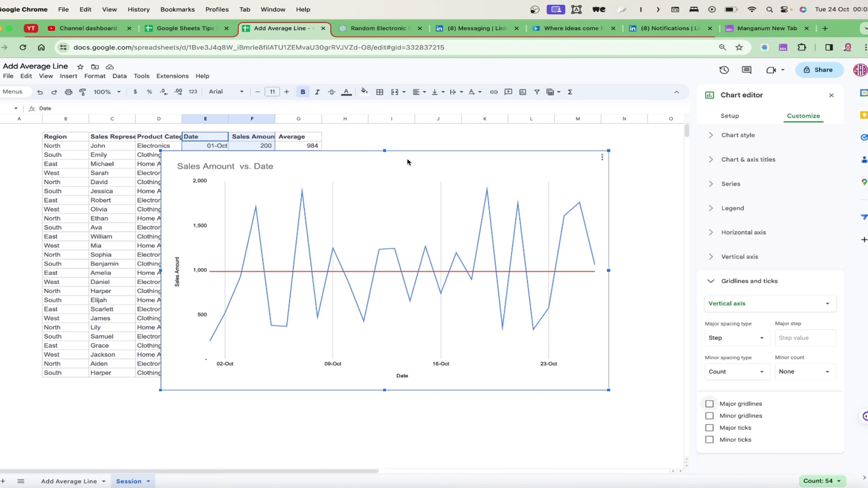
Move the chart right and widen it from its top-right corner
left_click_drag(406, 157, 447, 173)
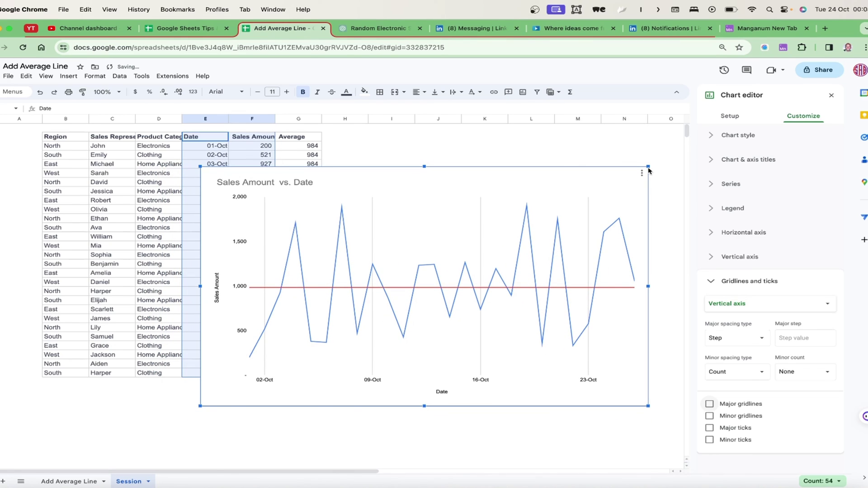
left_click_drag(648, 167, 677, 151)
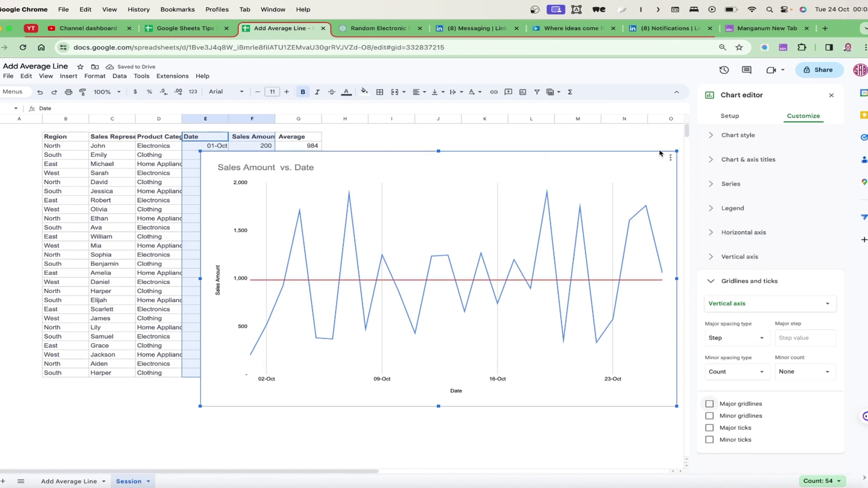